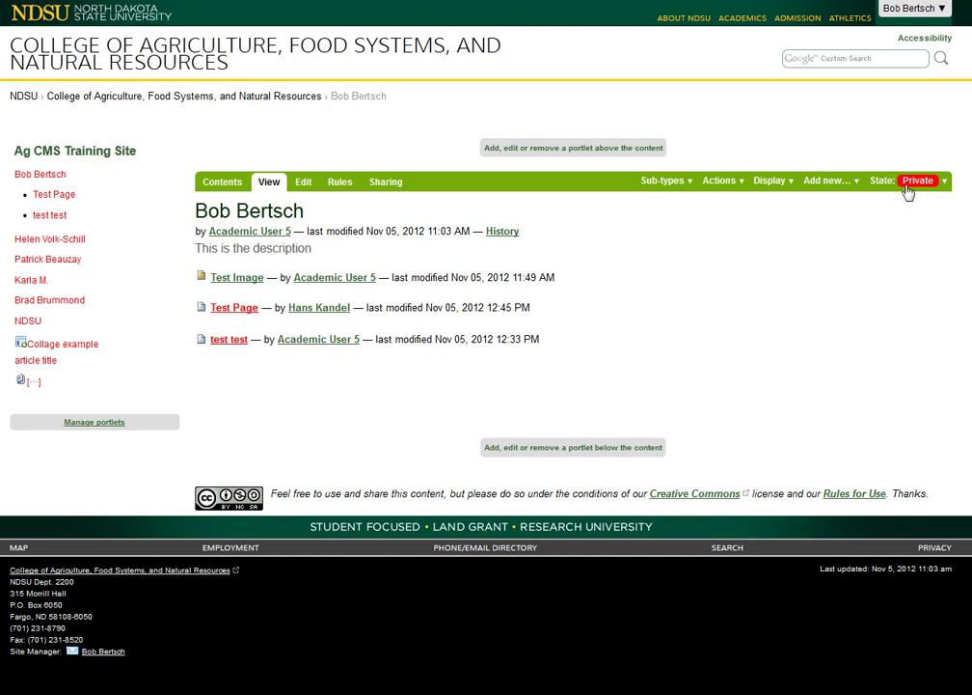
Create a new File item titled 'Test Audio' and bring up its upload file chooser.
left_click(839, 182)
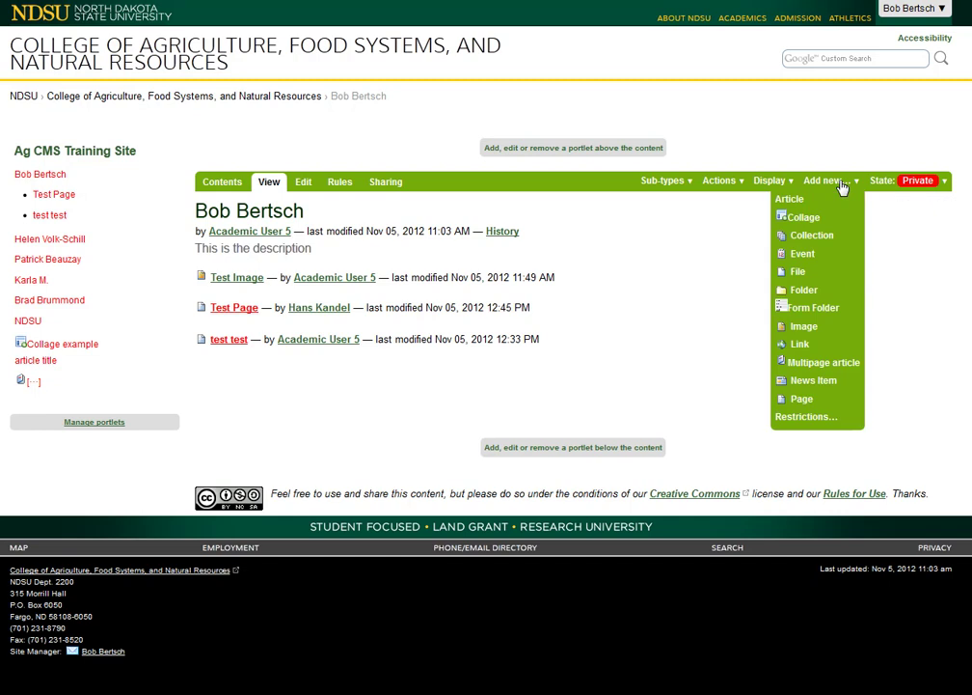
left_click(804, 273)
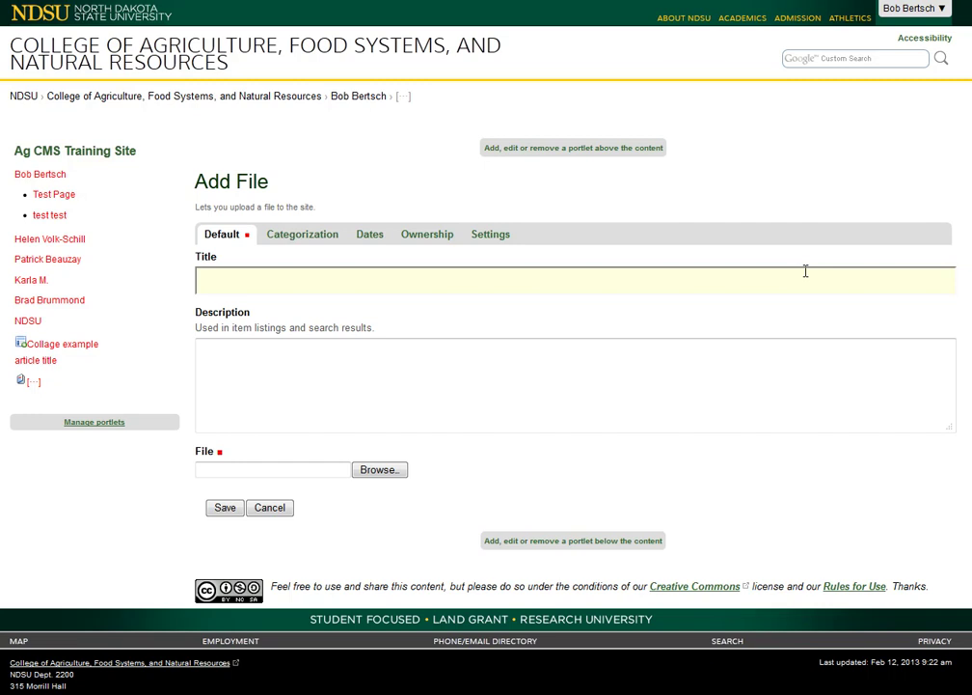
type("Test Audio")
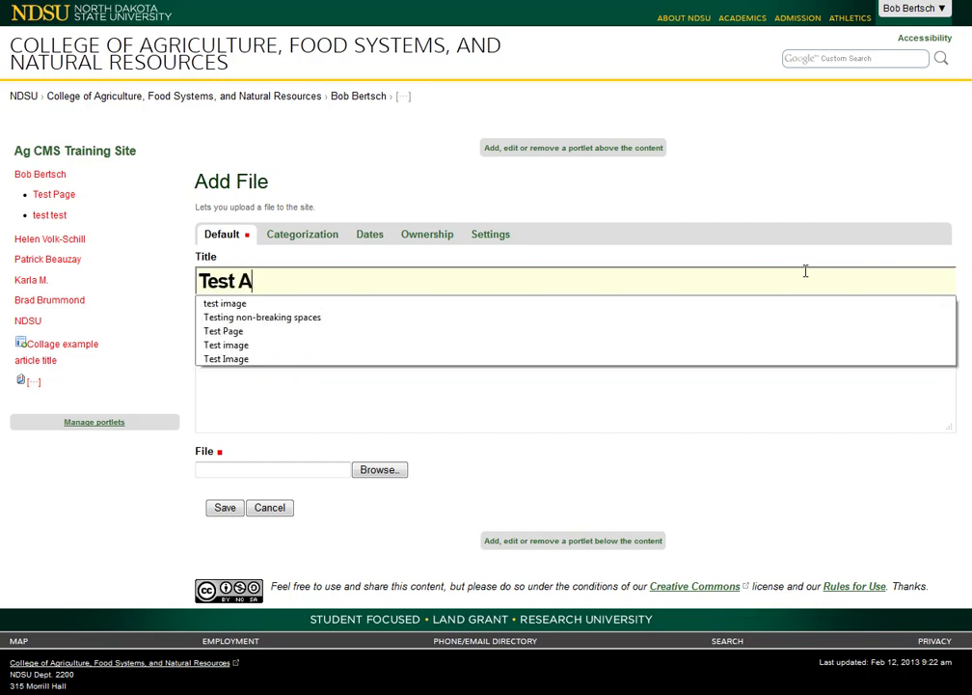
left_click(379, 470)
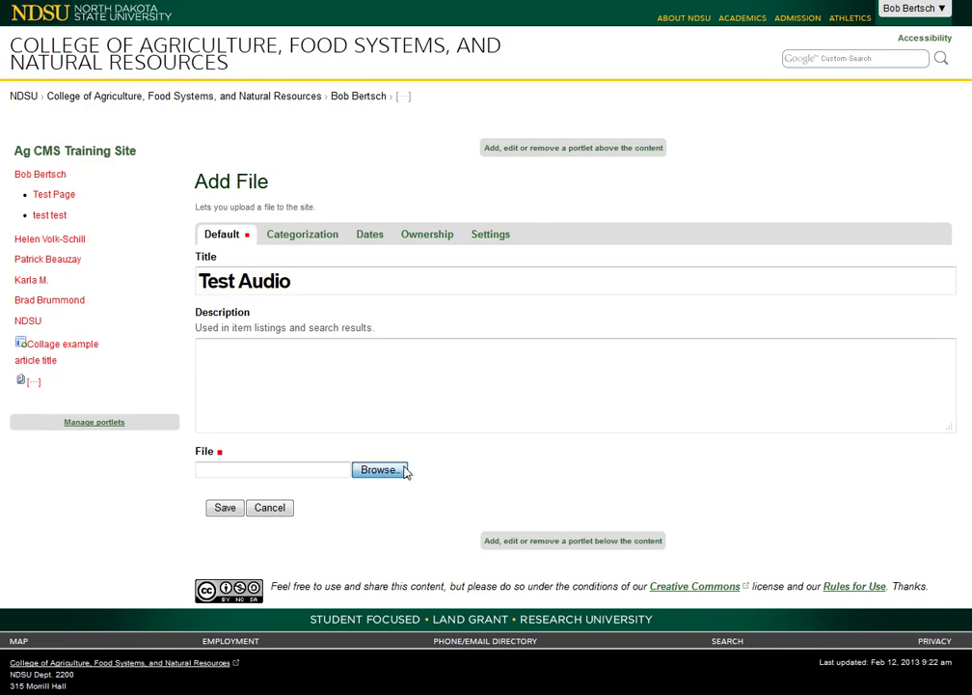
left_click(405, 471)
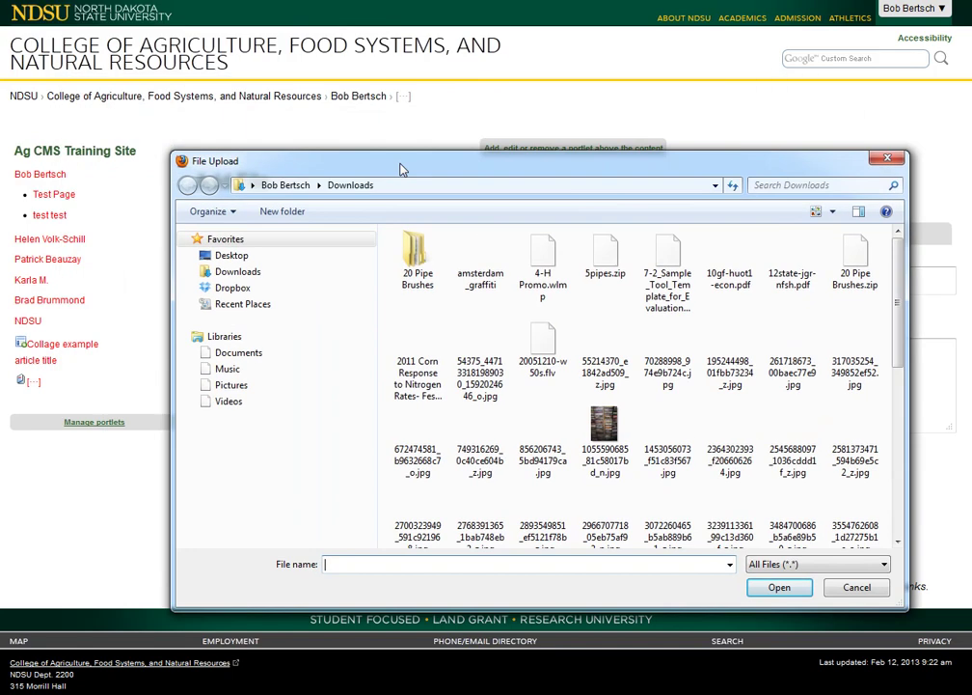
Attach the podcast MP3 from Dropbox's WDiE Podcast folder to the File field.
left_click_drag(400, 167, 298, 78)
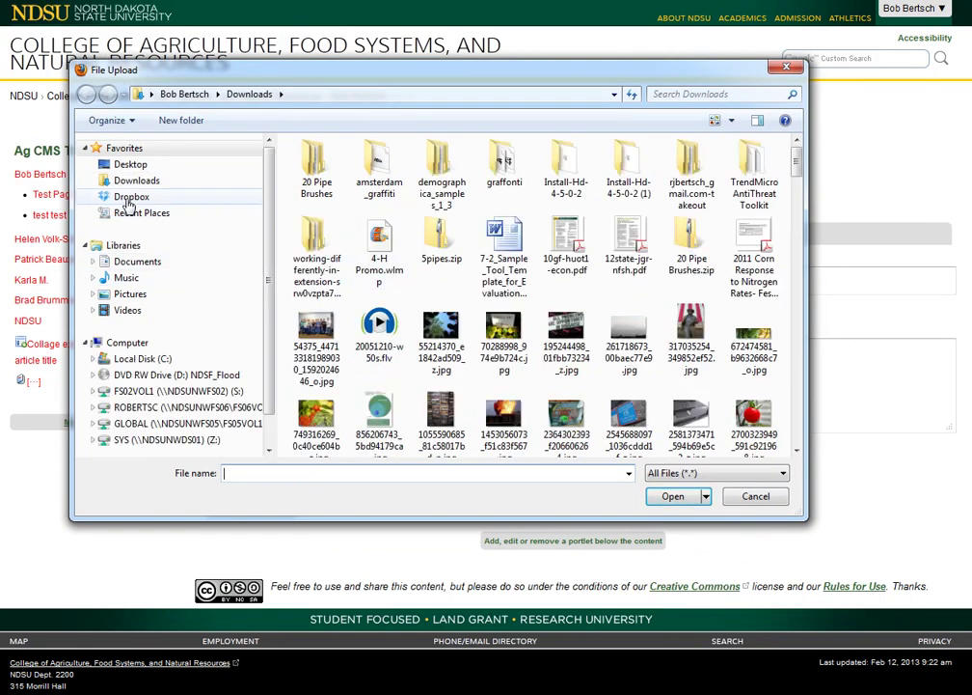
left_click(124, 196)
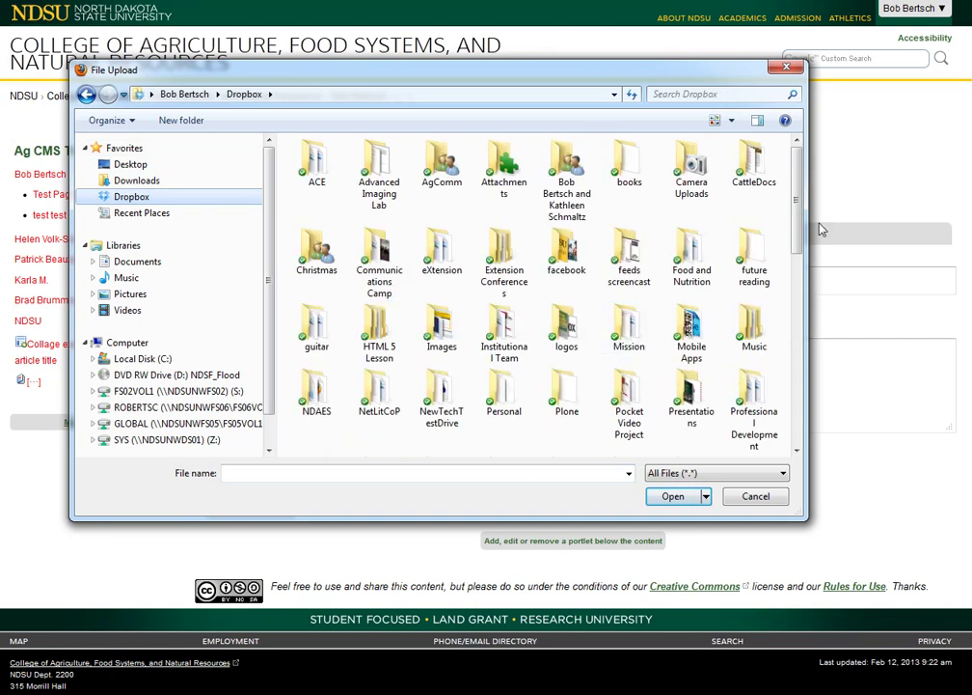
left_click(795, 450)
left_click(795, 449)
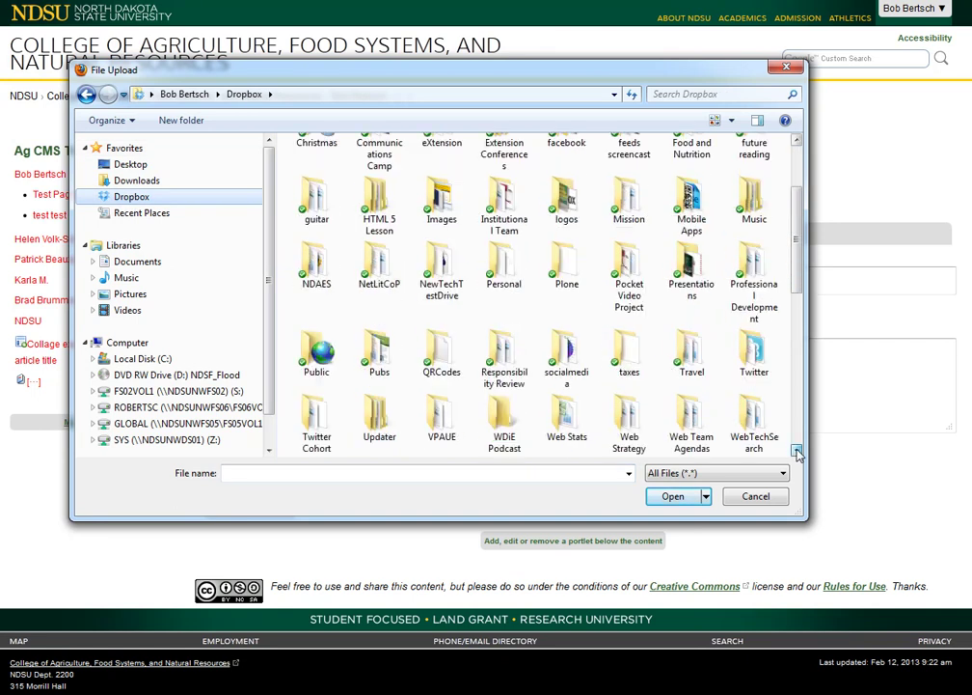
double_click(503, 417)
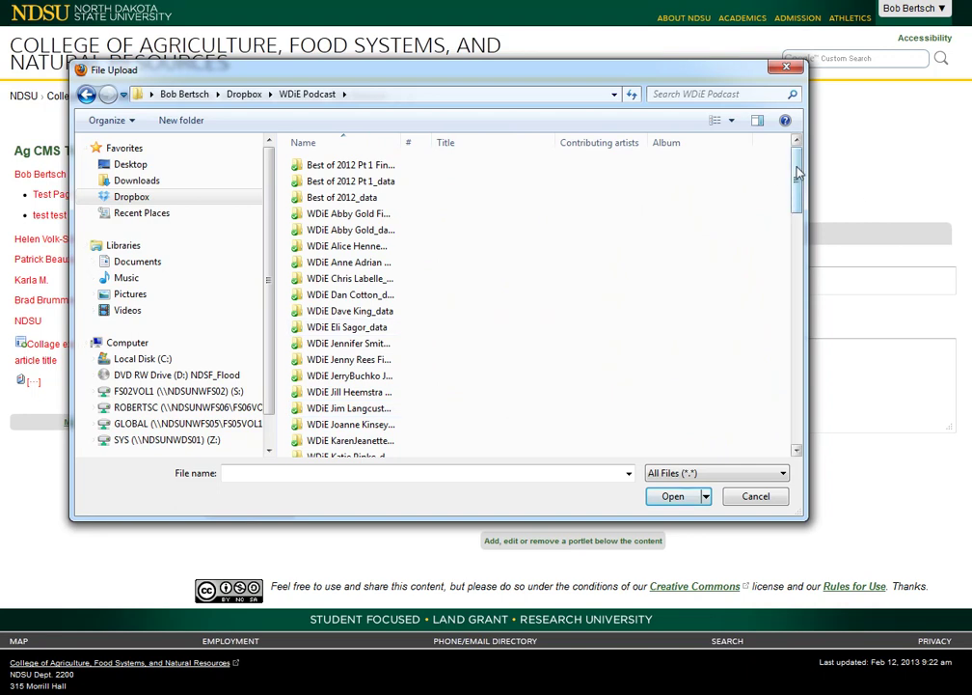
scroll(630, 198, "down", 10)
left_click(400, 349)
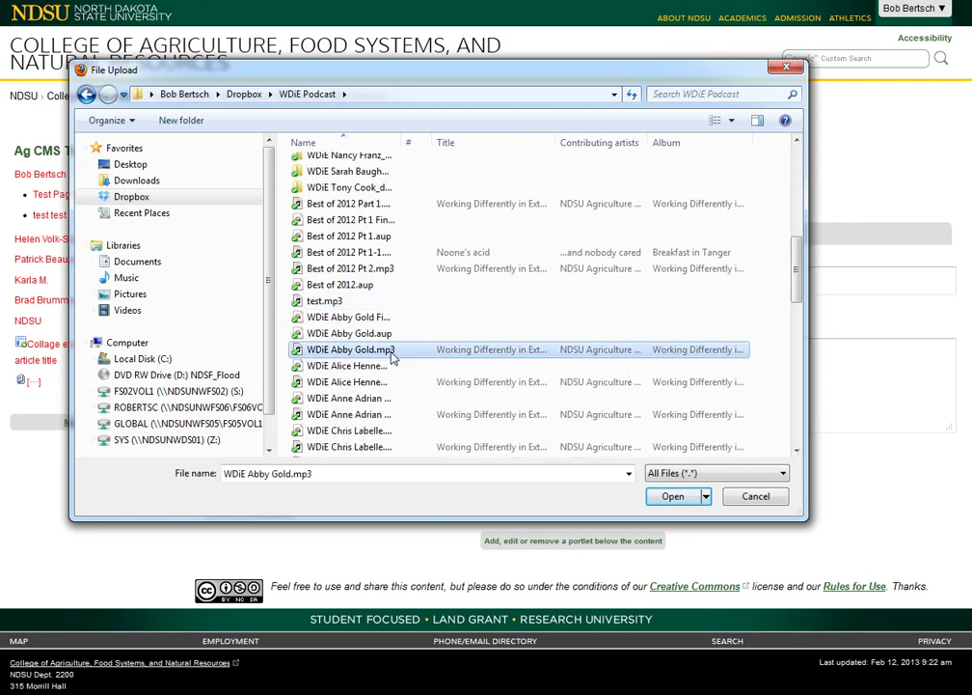
left_click(674, 495)
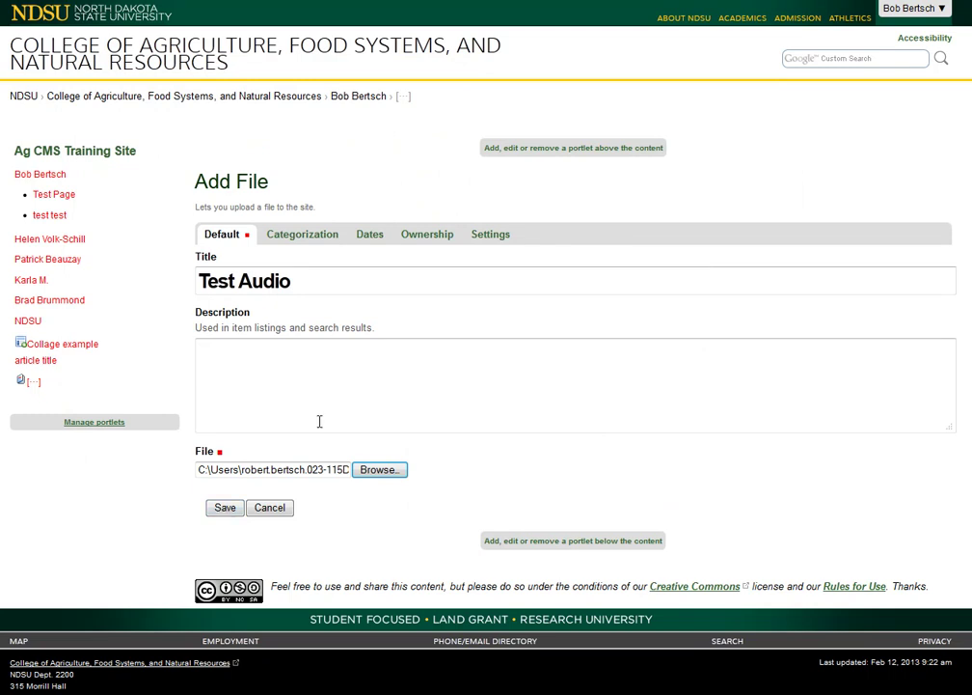
Save Test Audio excluded from navigation, then go to the Test Page.
left_click(494, 240)
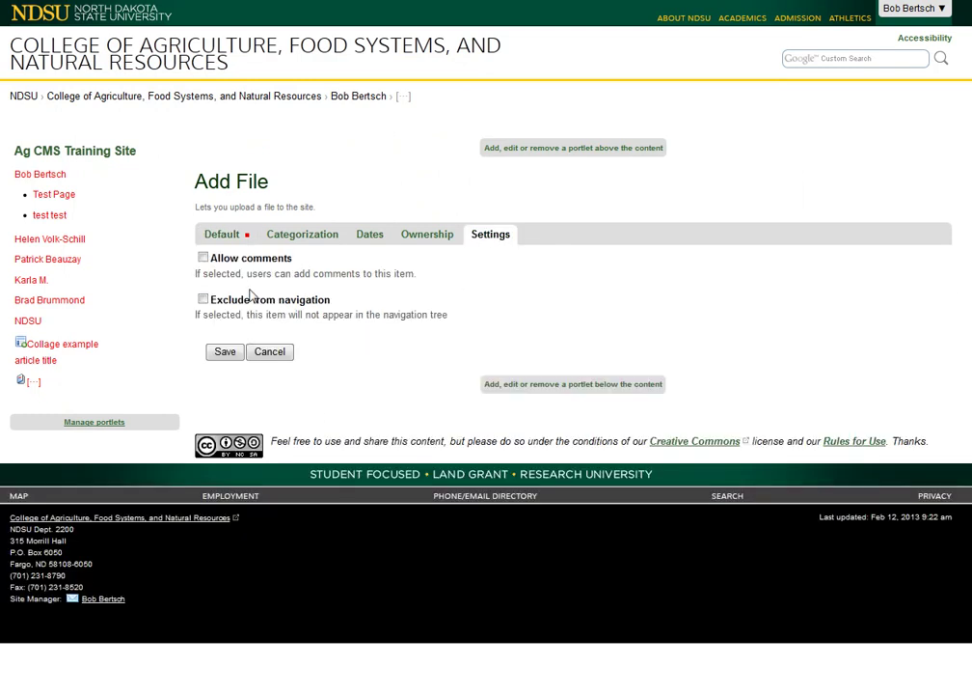
left_click(205, 299)
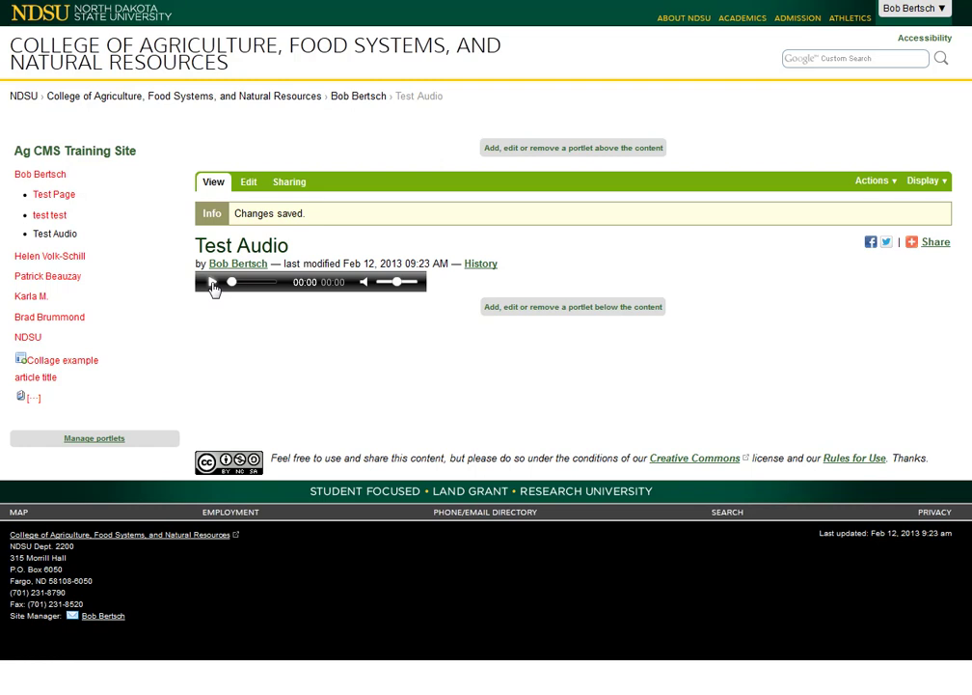
left_click(47, 196)
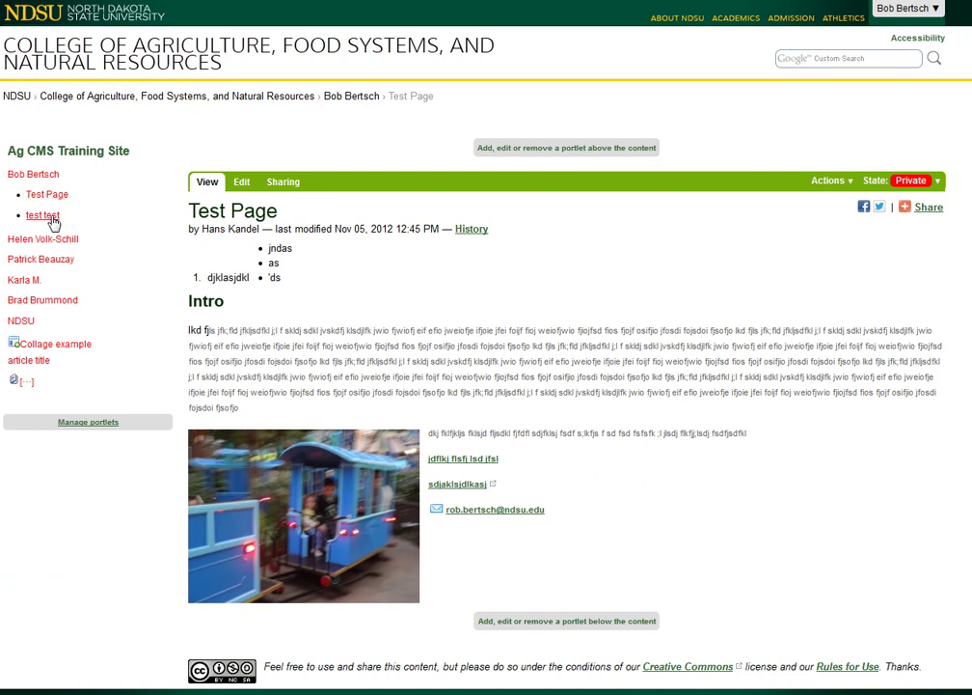
Open the 'test test' page under Test Page in edit mode.
left_click(51, 216)
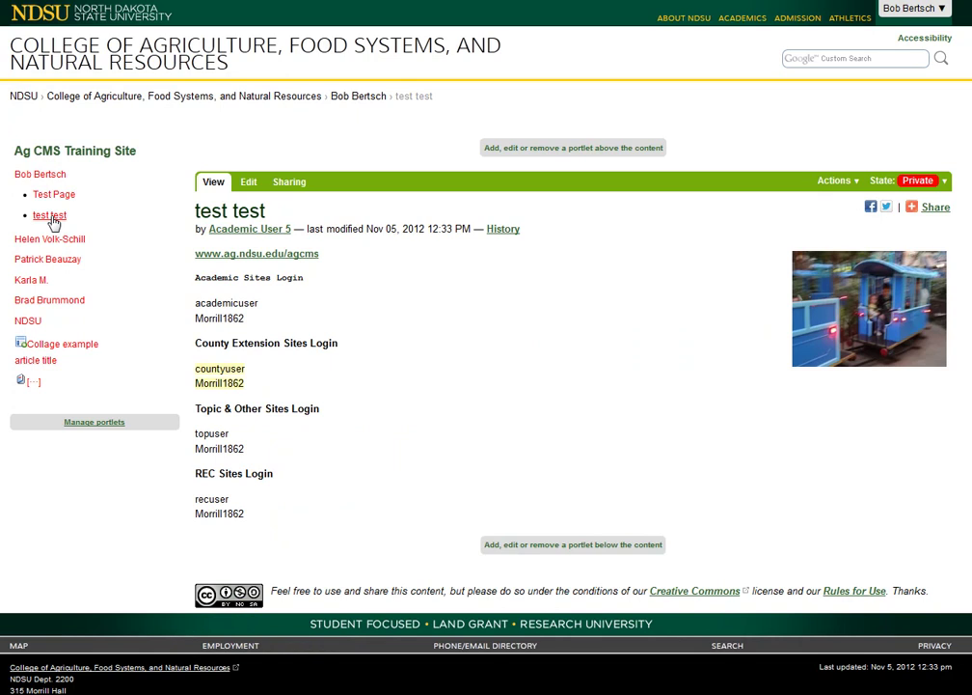
left_click(249, 189)
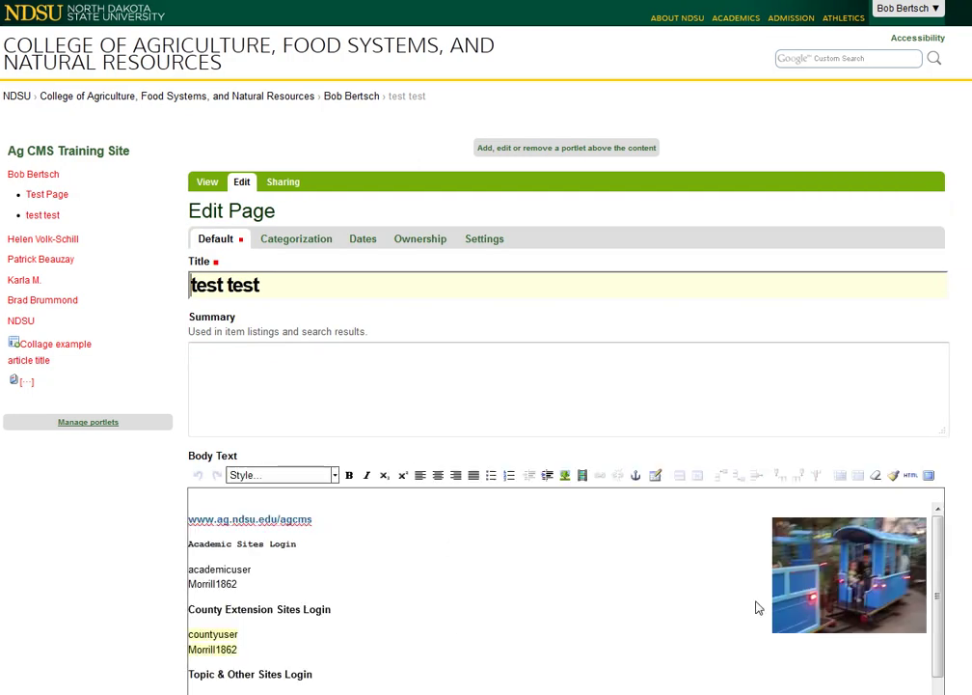
Add a 'Link to Audio File' paragraph below the Topic & Other Sites login entry.
scroll(408, 651, "down", 3)
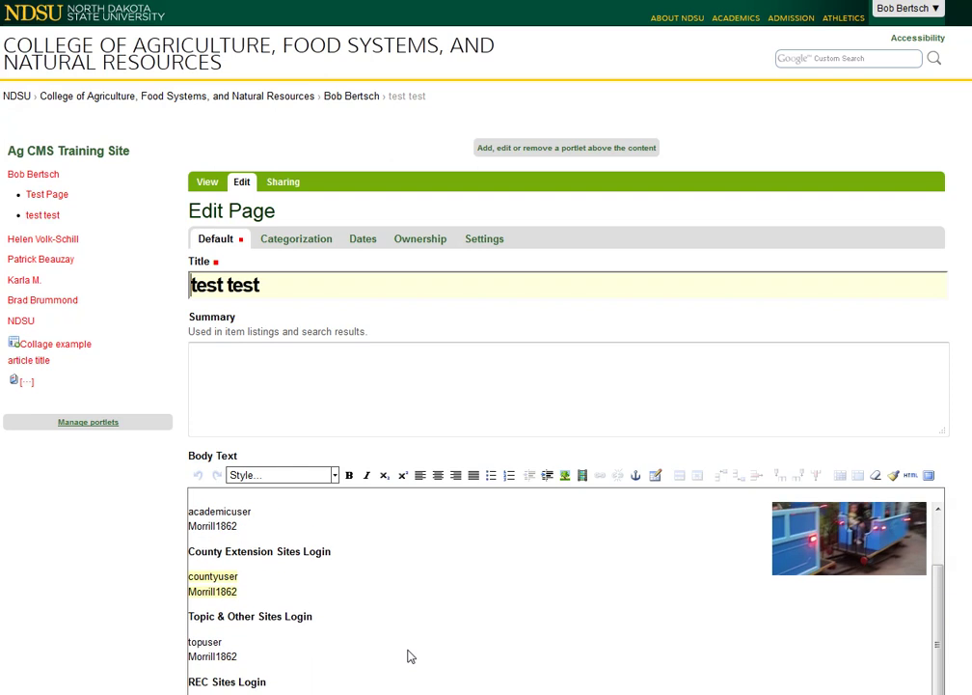
scroll(406, 636, "down", 2)
left_click(257, 636)
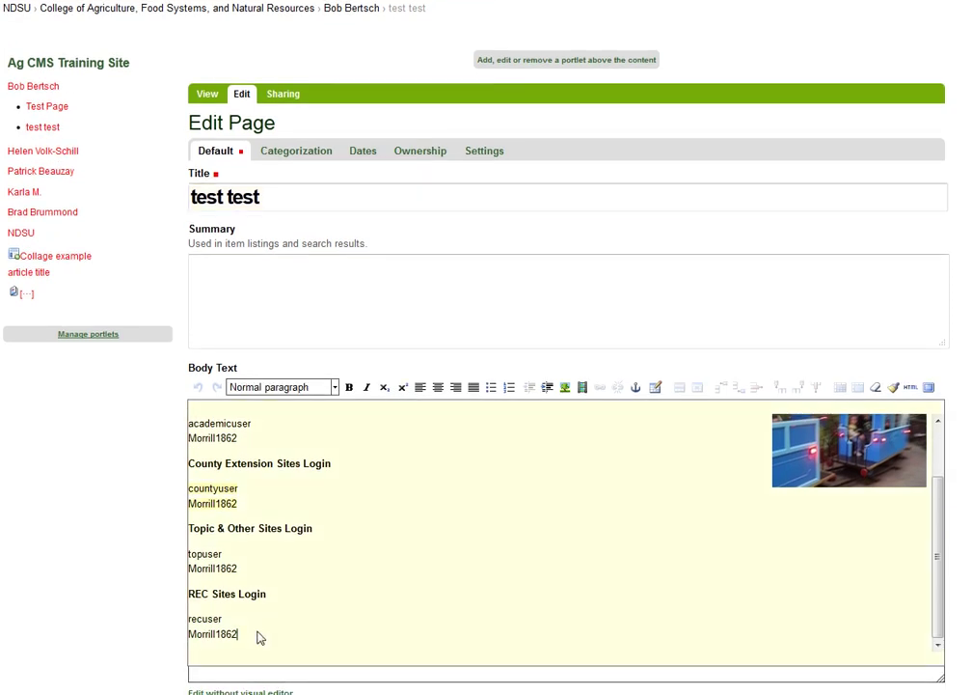
left_click(258, 573)
key("Return")
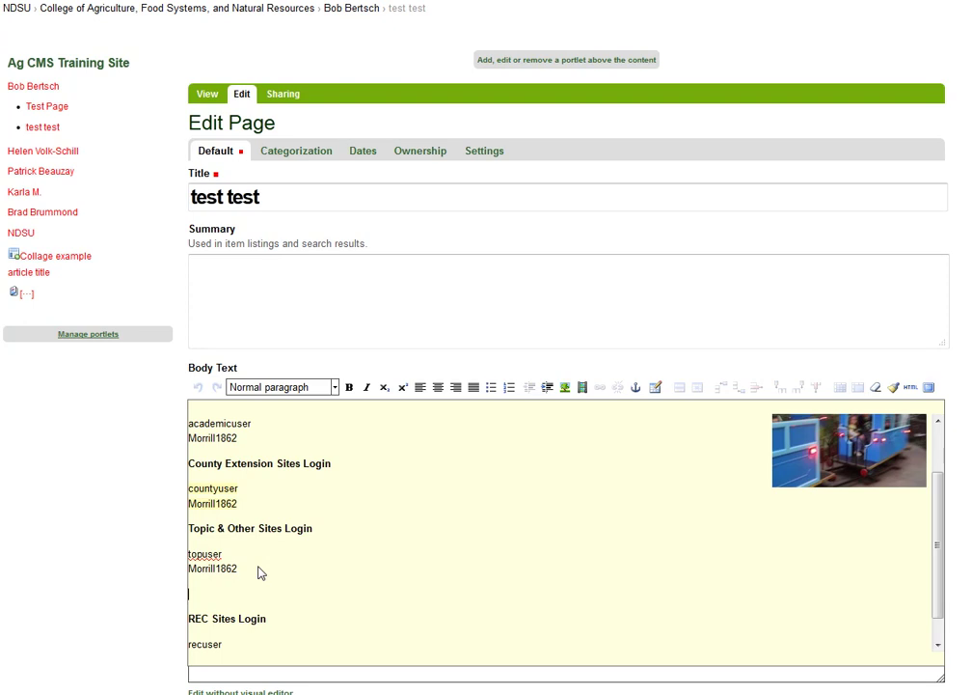
type("Link to Audio File")
left_click_drag(271, 596, 187, 598)
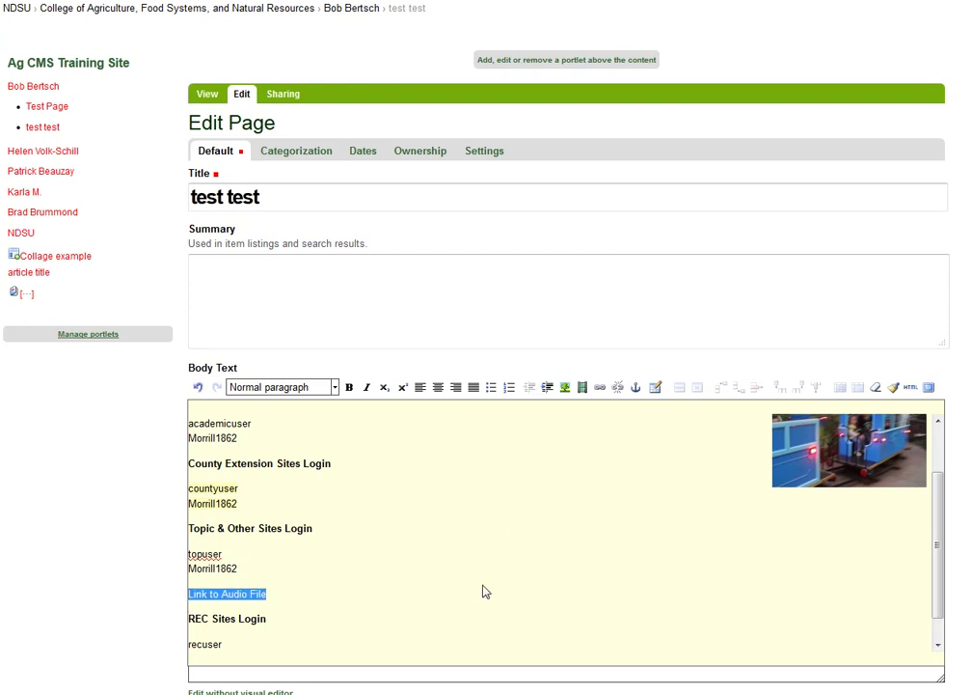
Link the 'Link to Audio File' text to the Test Audio item in the user folder.
left_click(600, 387)
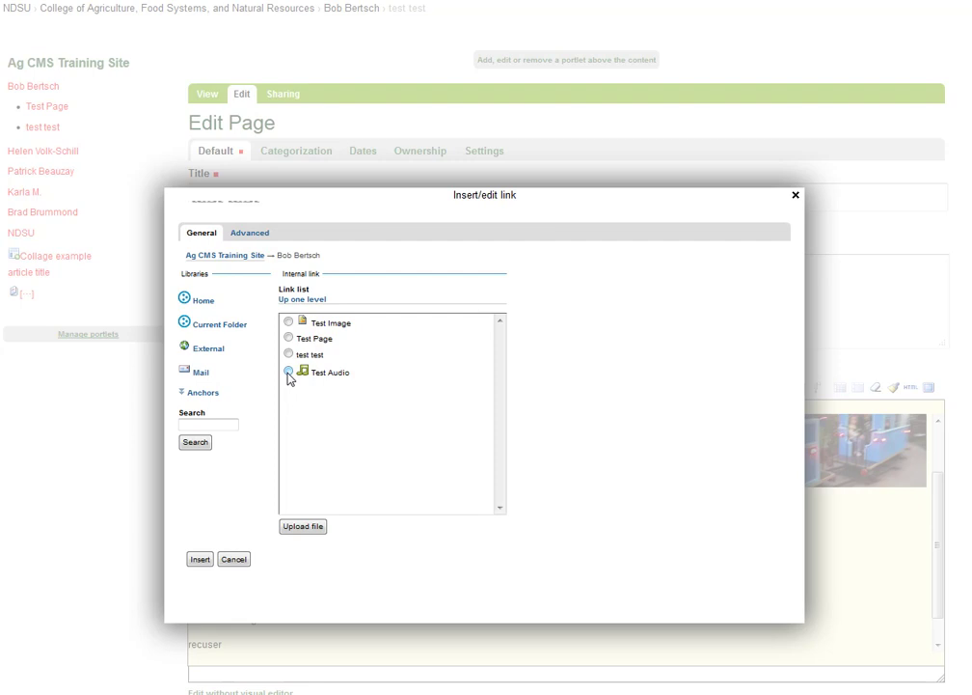
left_click(303, 300)
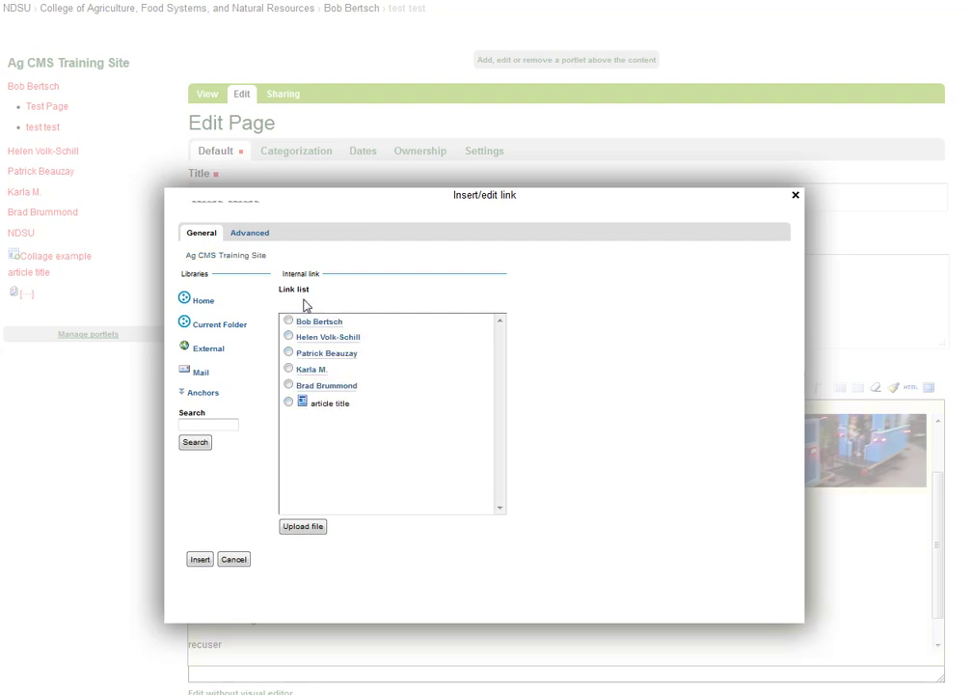
left_click(319, 322)
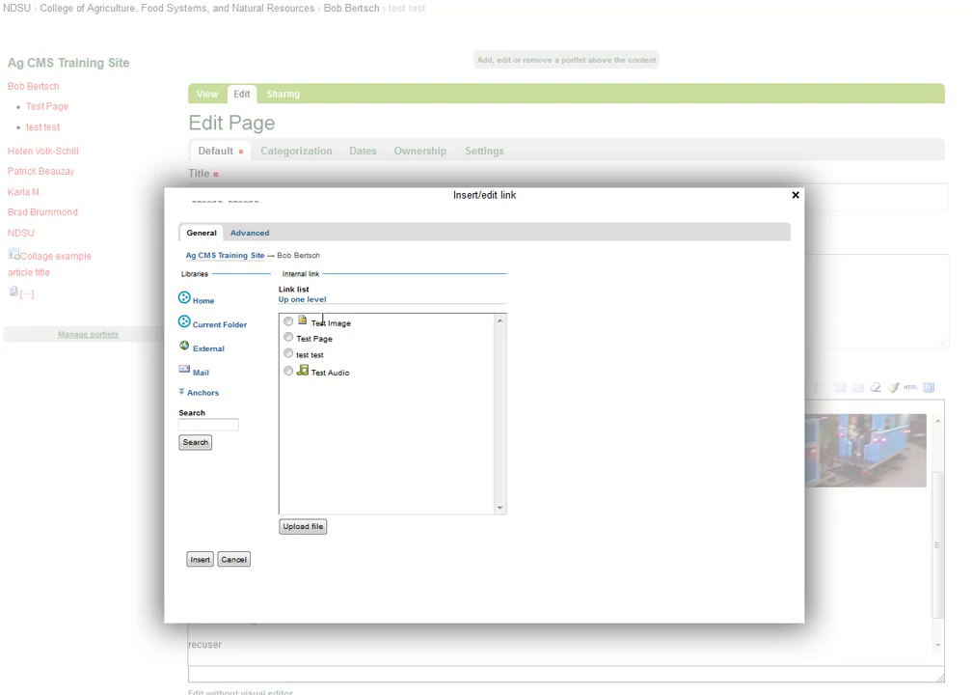
left_click(289, 372)
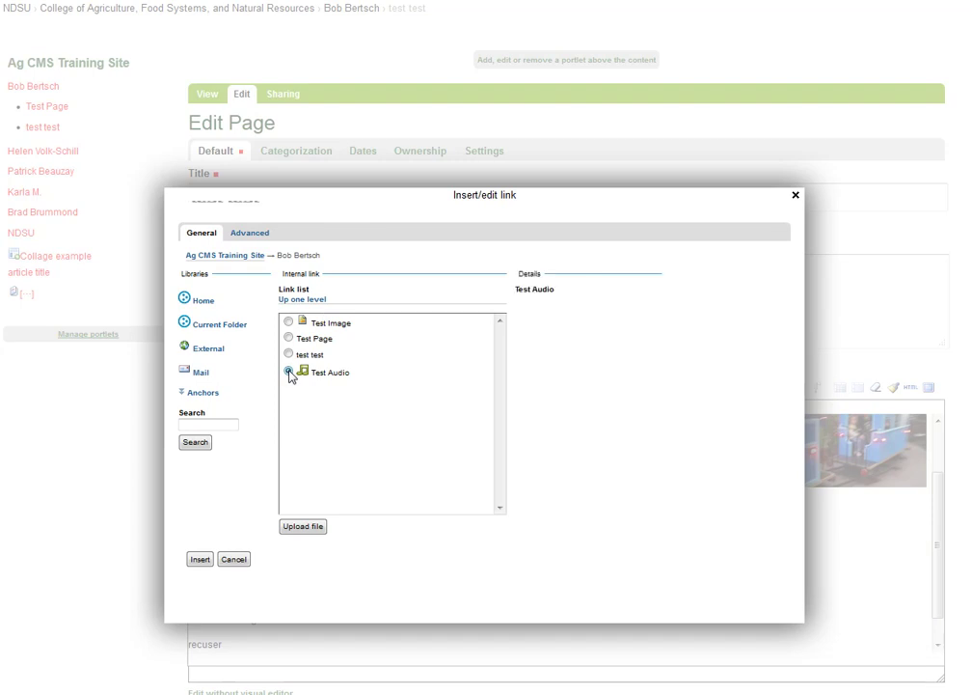
left_click(200, 558)
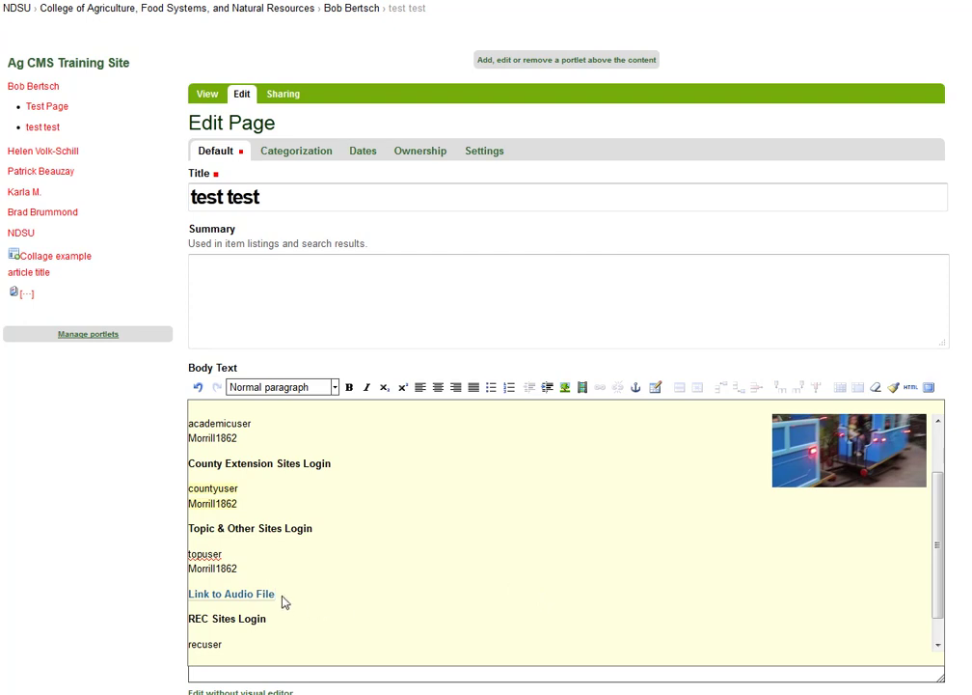
Apply the Audio text style to the 'Link to Audio File' line.
left_click_drag(281, 606, 167, 604)
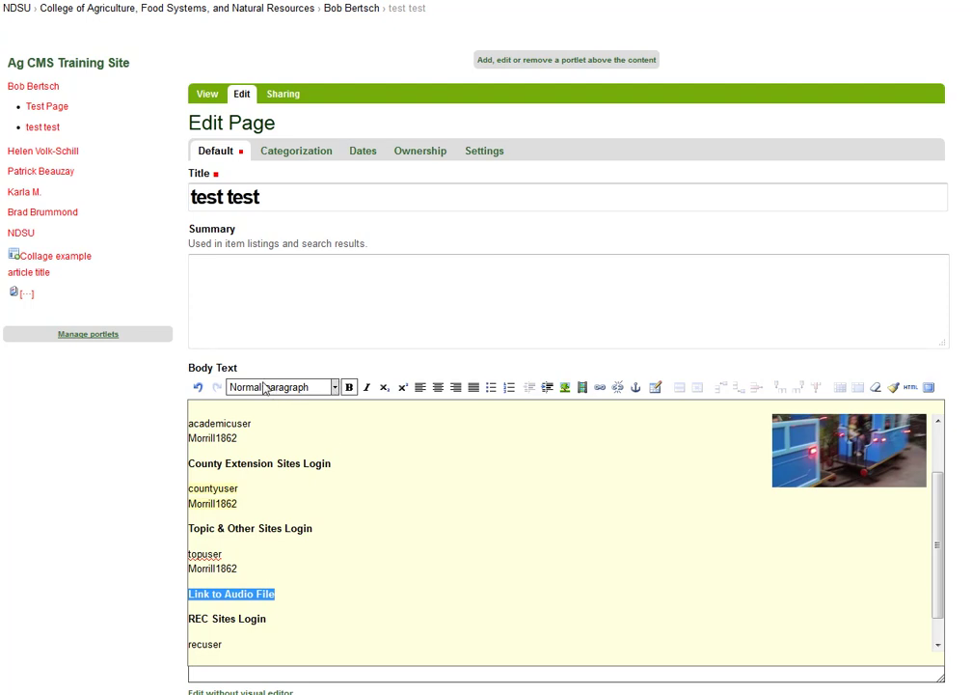
left_click(335, 387)
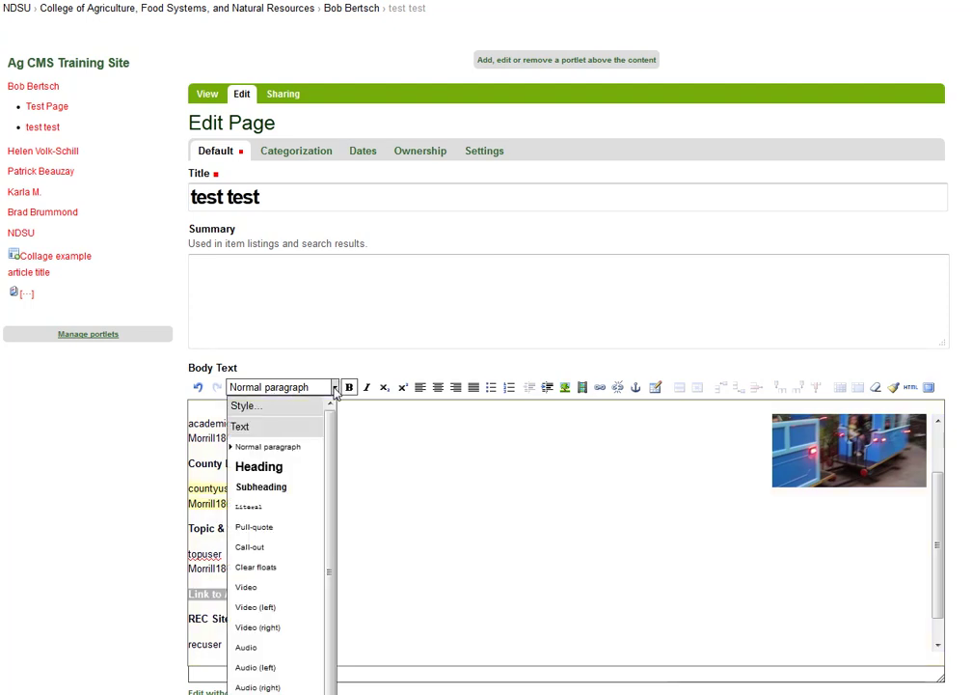
left_click_drag(335, 404, 335, 502)
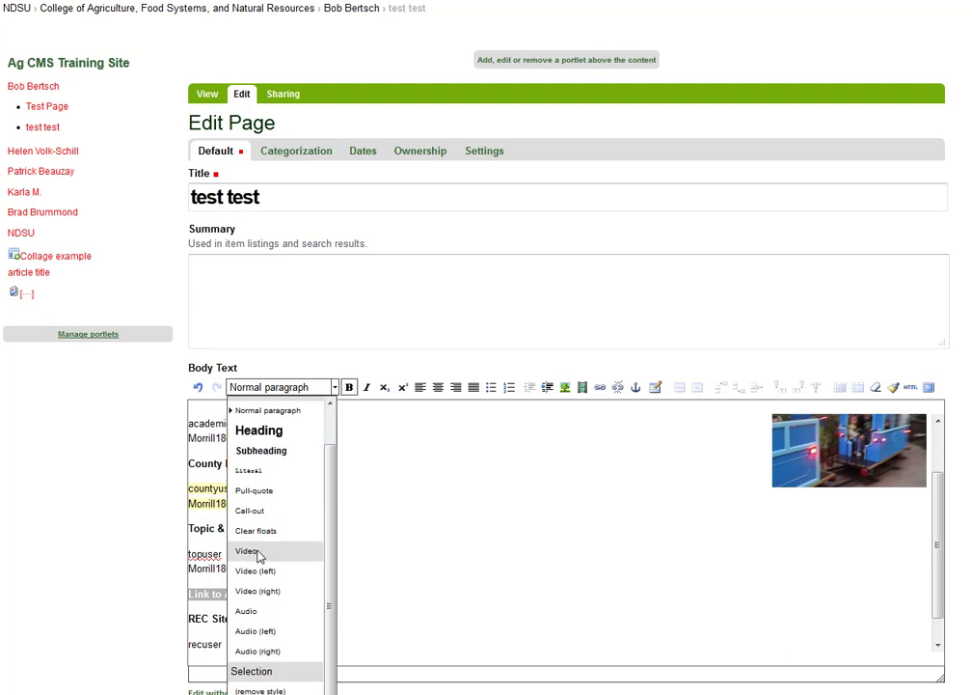
left_click(248, 612)
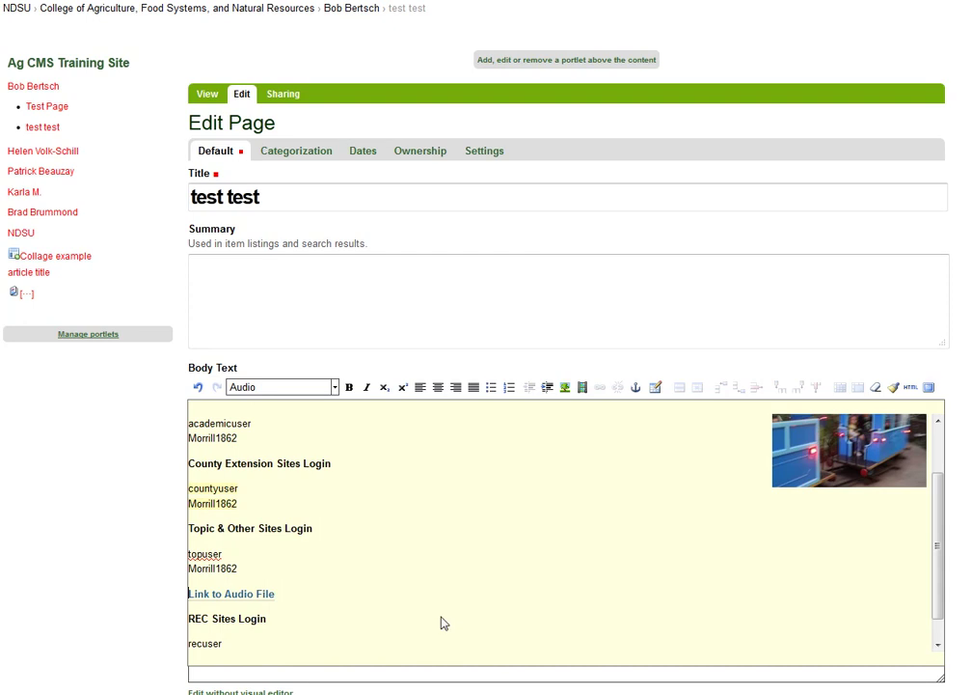
Save the 'test test' page with its Audio-styled link.
scroll(439, 586, "up", 1)
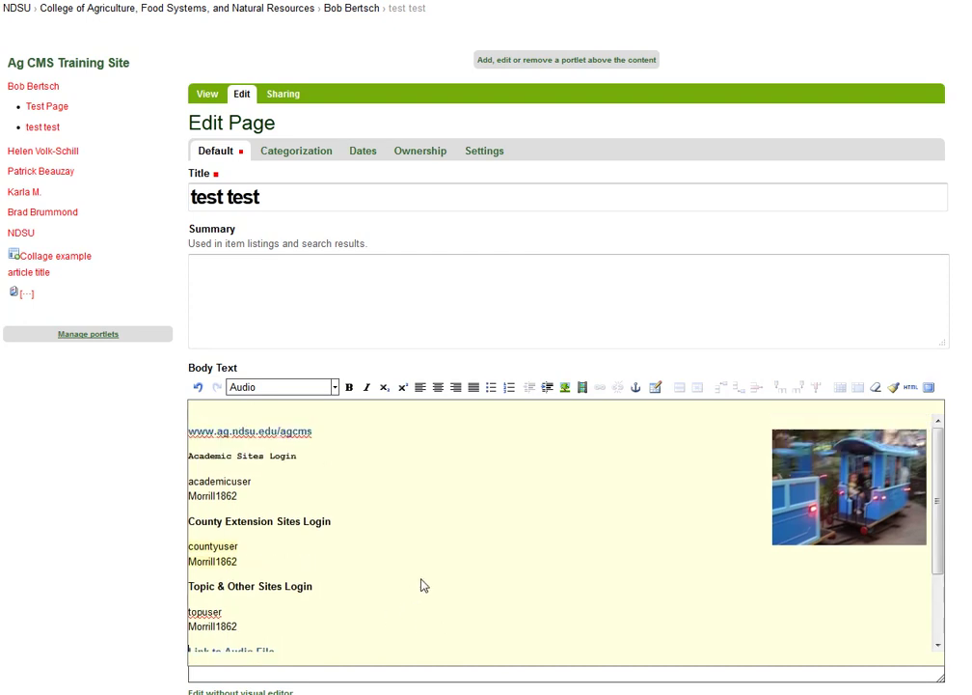
scroll(577, 525, "down", 2)
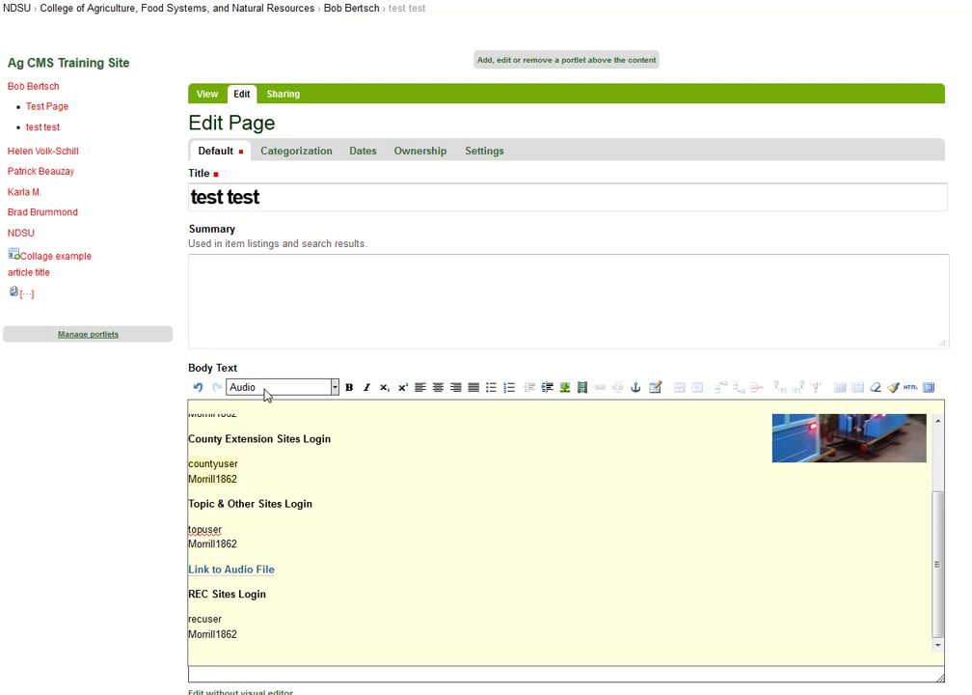
scroll(647, 460, "down", 3)
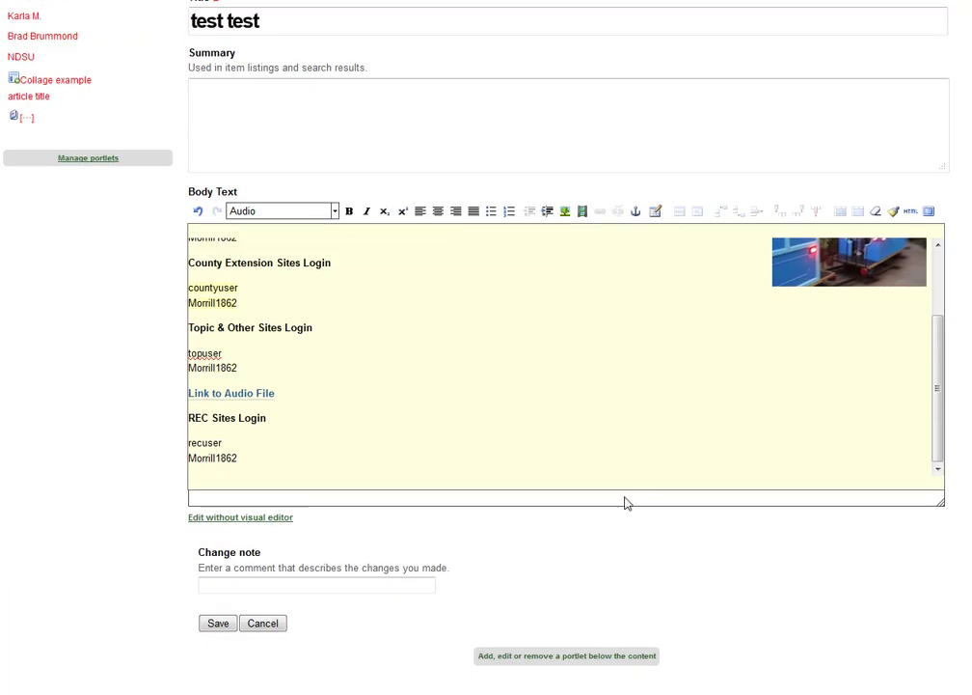
left_click(218, 627)
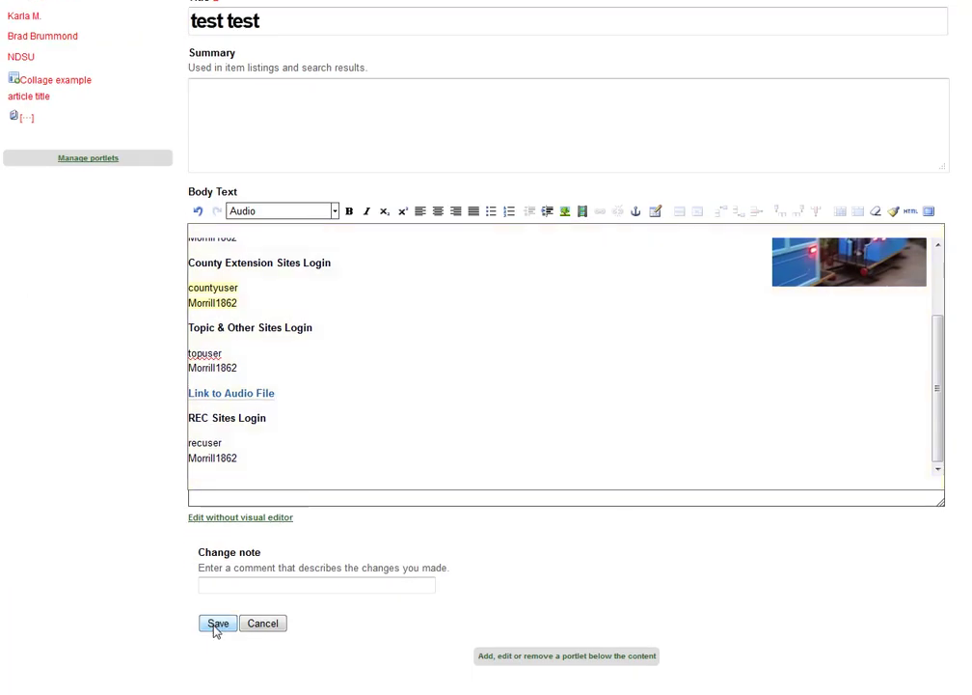